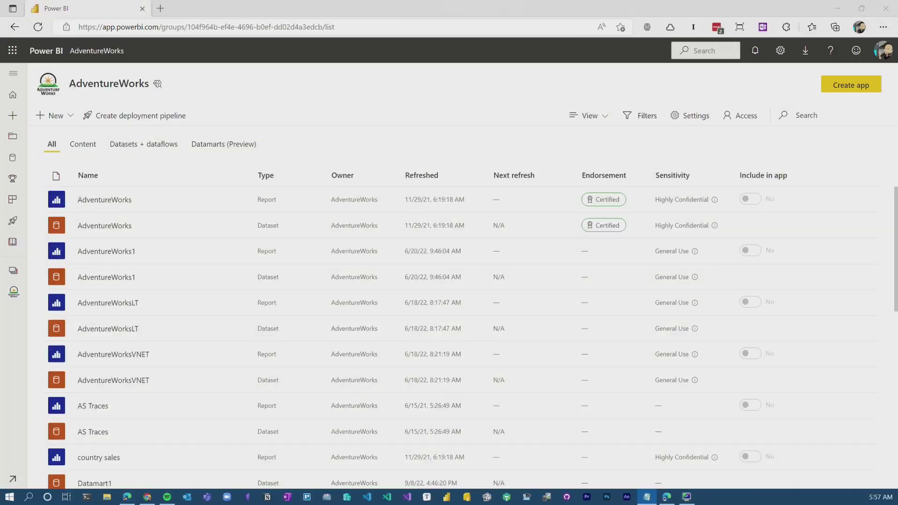
Open the Contoso workspace to view its app setup, then return to the workspace list
{"action": "left_click", "coordinate": [16, 275]}
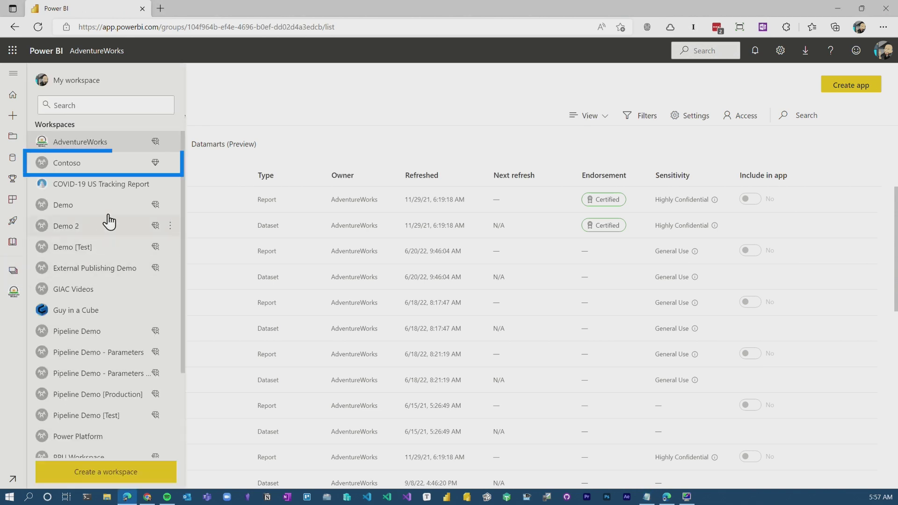
{"action": "left_click", "coordinate": [87, 169]}
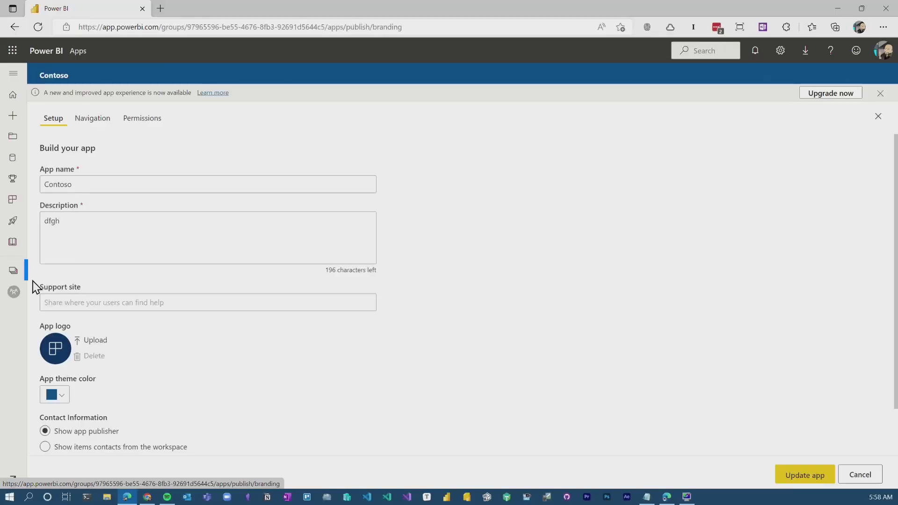
{"action": "left_click", "coordinate": [13, 270]}
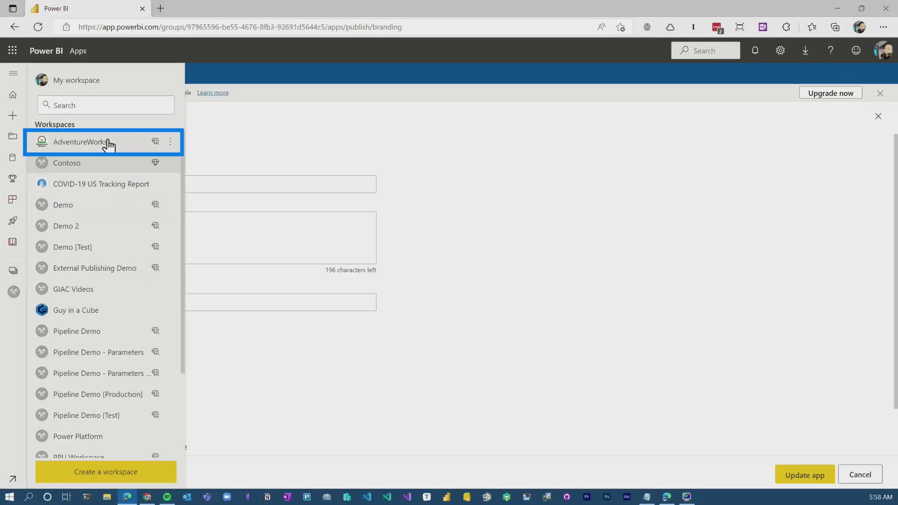
Switch back to the AdventureWorks workspace from the Workspaces flyout
{"action": "left_click", "coordinate": [107, 144]}
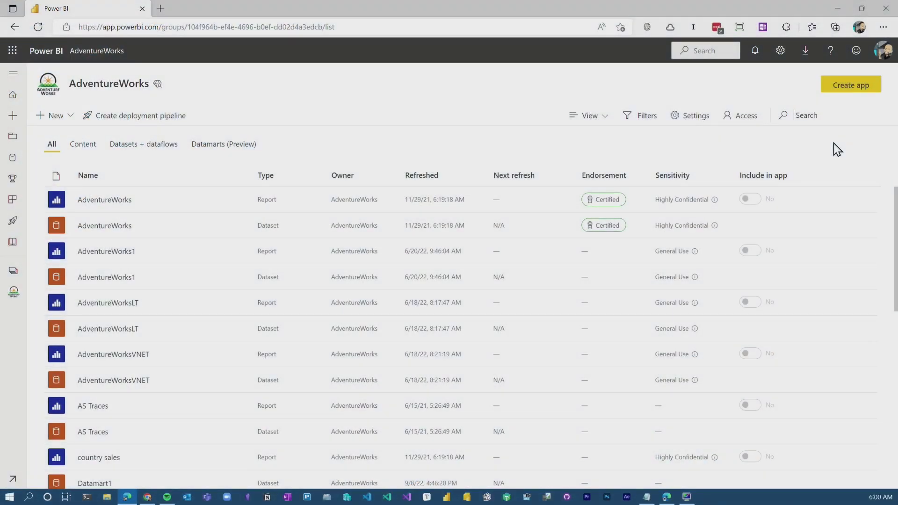
Create an AdventureWorks app described as 'InsaneAmazing Reports' and advance to its content
{"action": "left_click", "coordinate": [850, 85]}
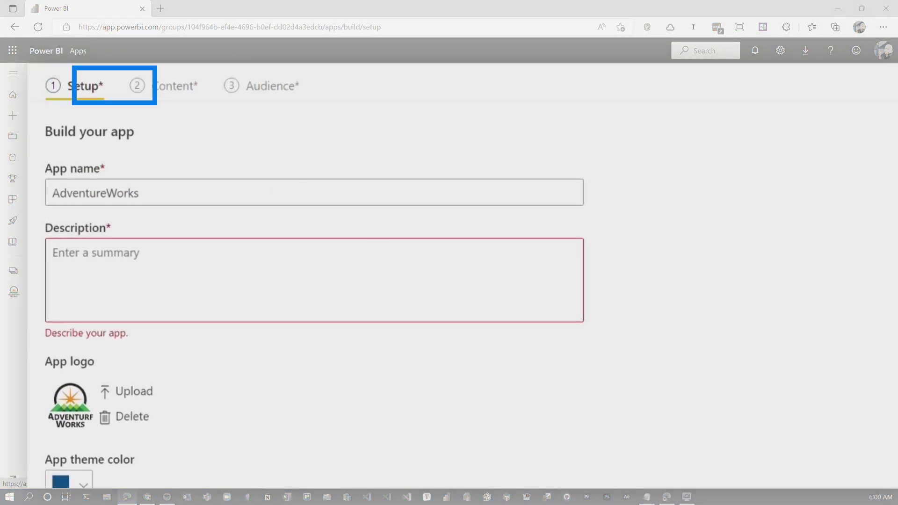
{"action": "left_click", "coordinate": [211, 274]}
{"action": "type", "text": "InsaneA"}
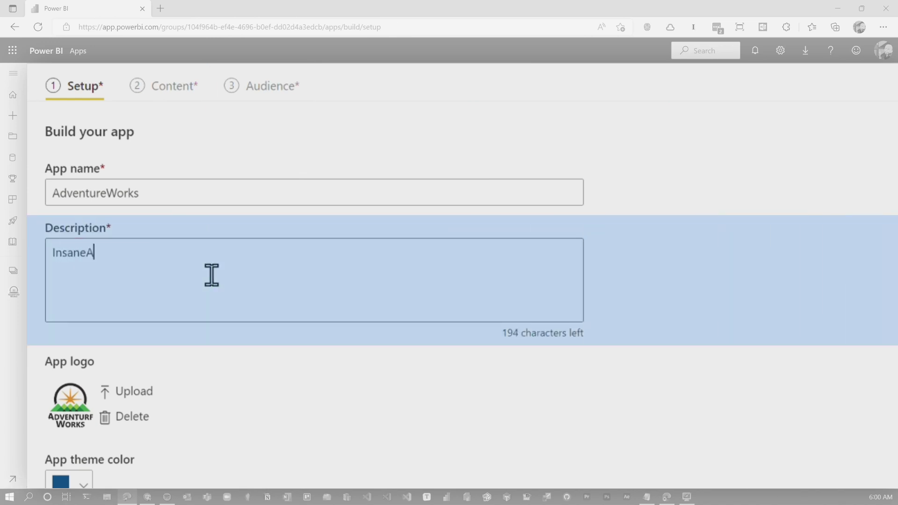
{"action": "type", "text": "mazing Rep"}
{"action": "scroll", "coordinate": [70, 307], "scroll_direction": "down", "scroll_amount": 3}
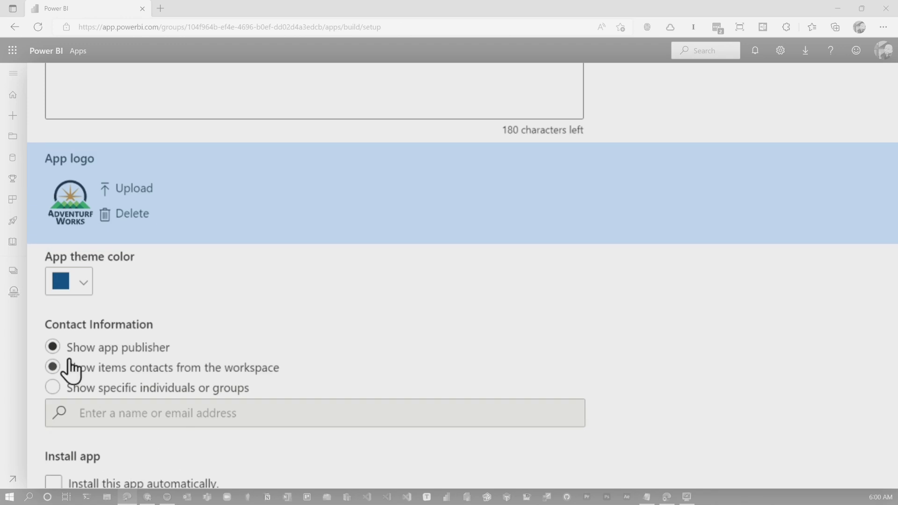
{"action": "scroll", "coordinate": [264, 424], "scroll_direction": "down", "scroll_amount": 2}
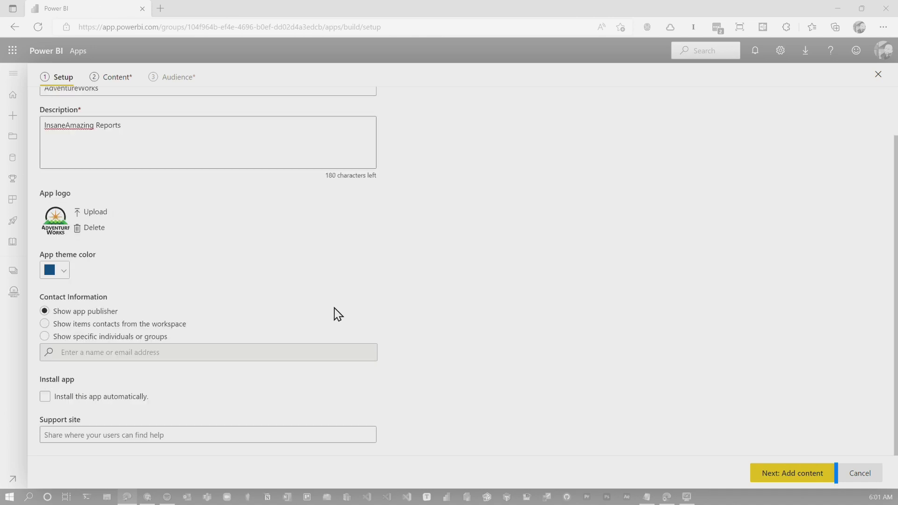
{"action": "left_click", "coordinate": [772, 481]}
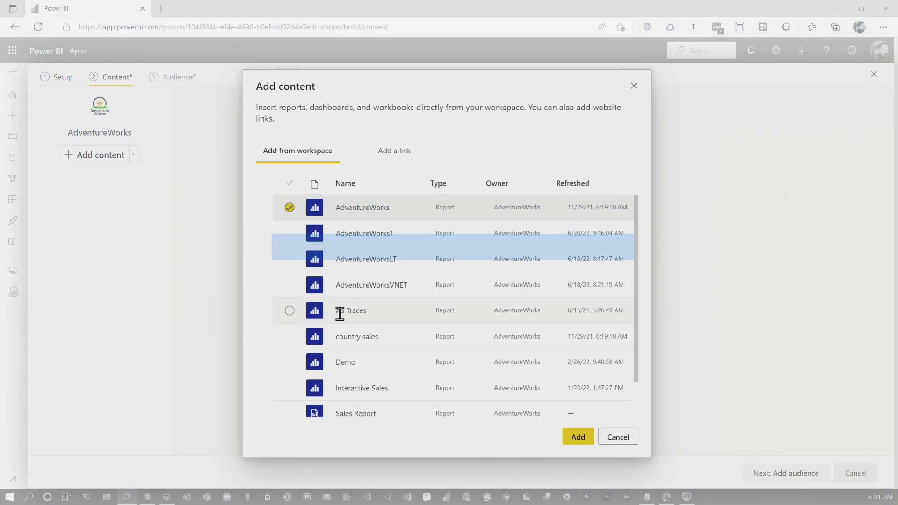
{"action": "scroll", "coordinate": [340, 314], "scroll_direction": "down", "scroll_amount": 1}
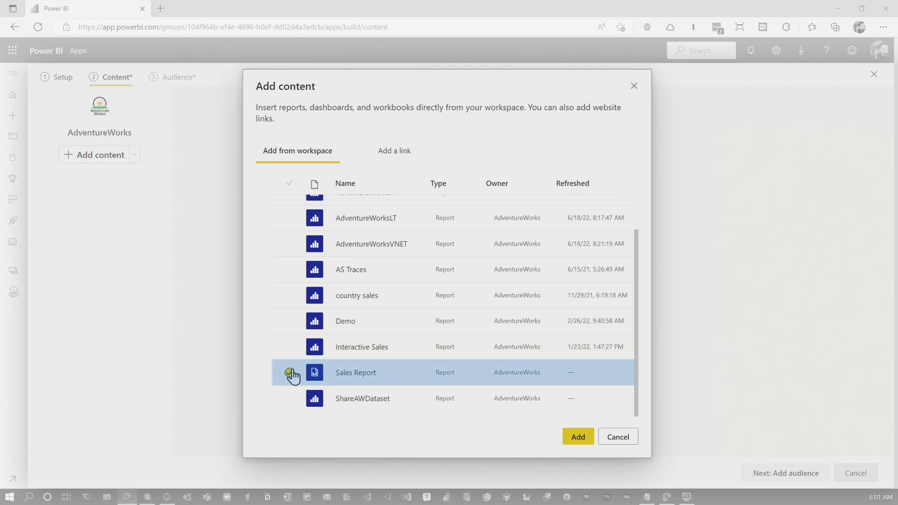
{"action": "scroll", "coordinate": [290, 377], "scroll_direction": "up", "scroll_amount": 2}
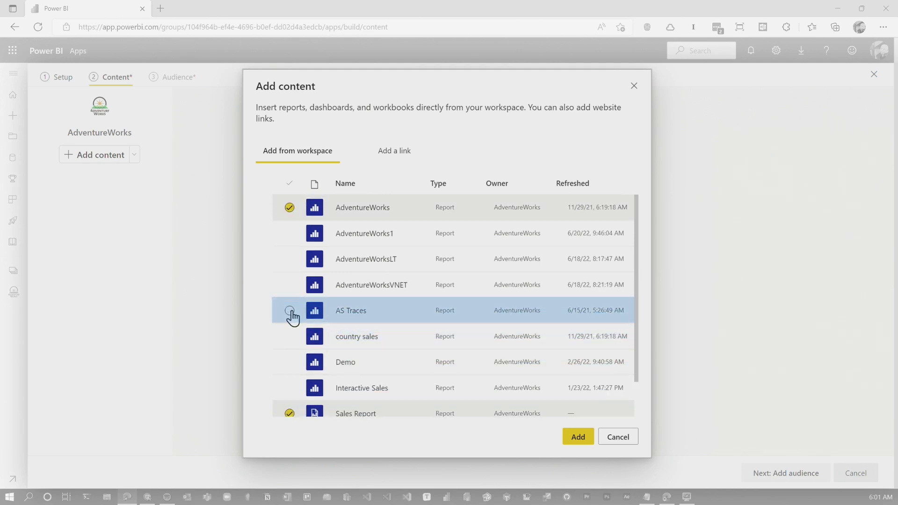
Add the ticked AdventureWorks, Sales Report and AS Traces reports to the app
{"action": "left_click", "coordinate": [575, 441]}
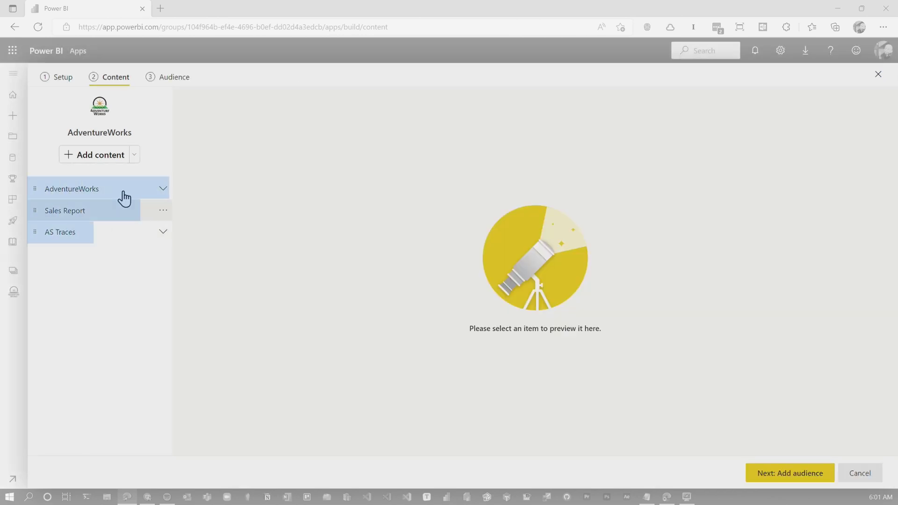
Add a 'Help' section to the app and move it below AS Traces
{"action": "left_click", "coordinate": [134, 156]}
{"action": "left_click", "coordinate": [171, 181]}
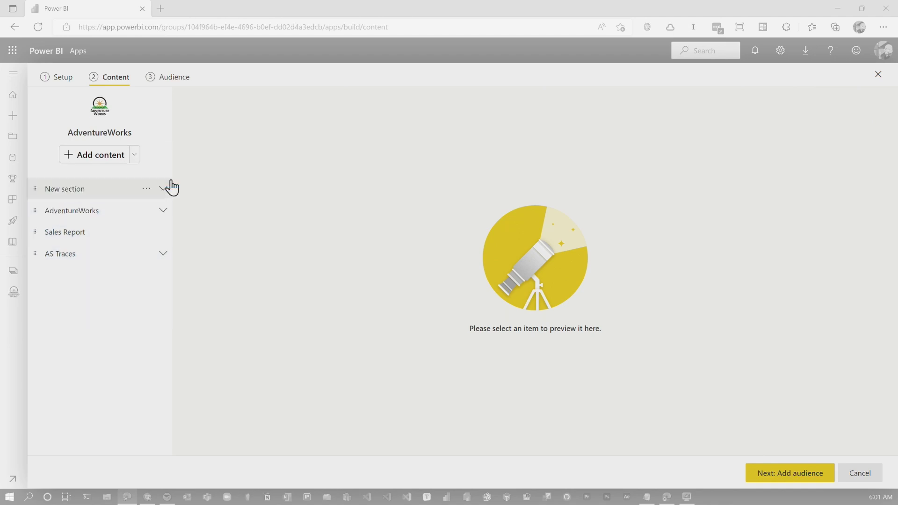
{"action": "type", "text": "Help"}
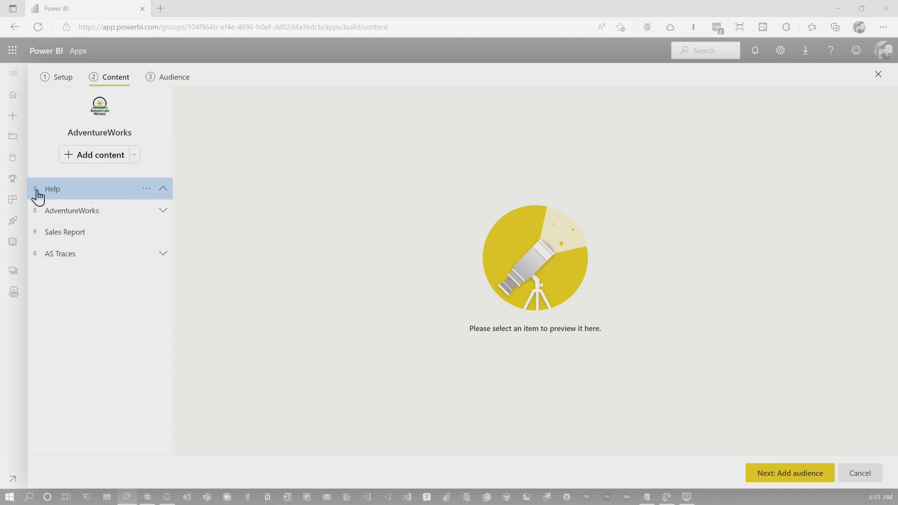
{"action": "left_click_drag", "start_coordinate": [33, 204], "coordinate": [53, 267]}
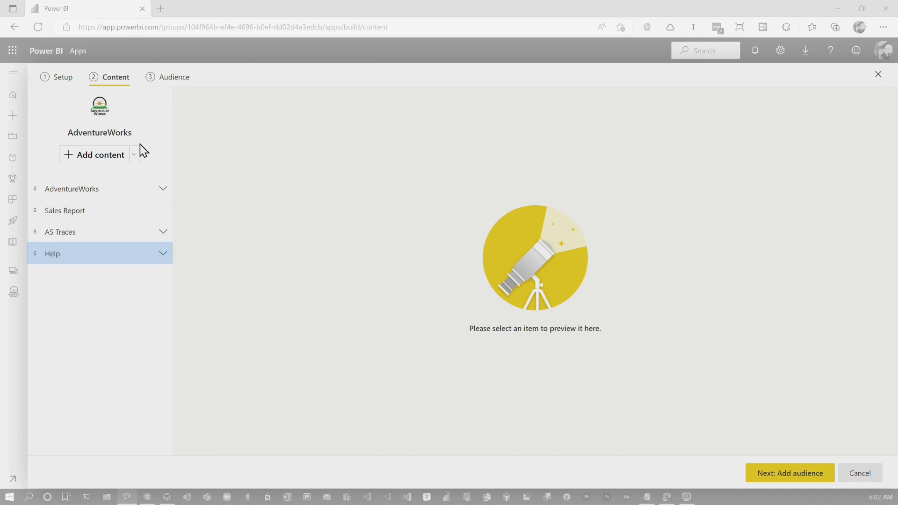
Add a new-tab 'Documentation' link to docs.powerbi.com under the Help section
{"action": "left_click", "coordinate": [133, 154]}
{"action": "left_click", "coordinate": [381, 185]}
{"action": "type", "text": "Documentation"}
{"action": "key", "text": "Tab"}
{"action": "type", "text": "ht"}
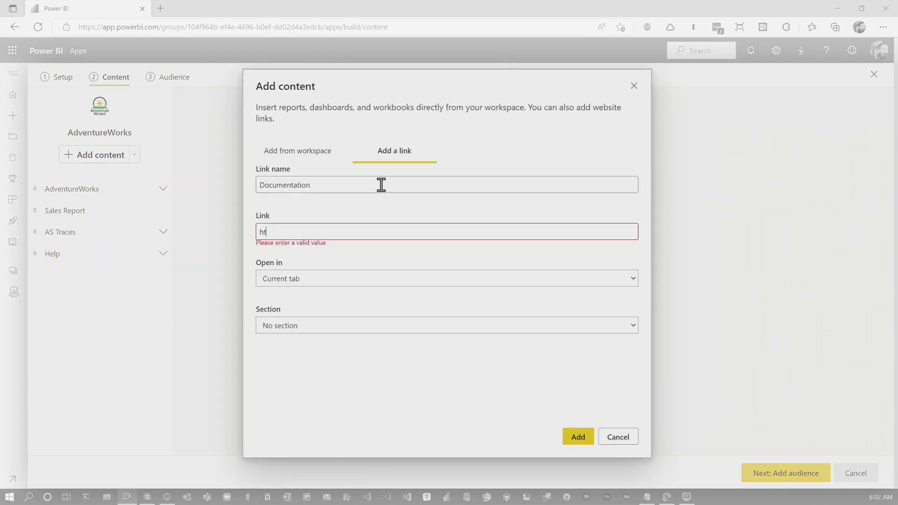
{"action": "type", "text": "tps://docs.powerbi.com"}
{"action": "left_click", "coordinate": [307, 279]}
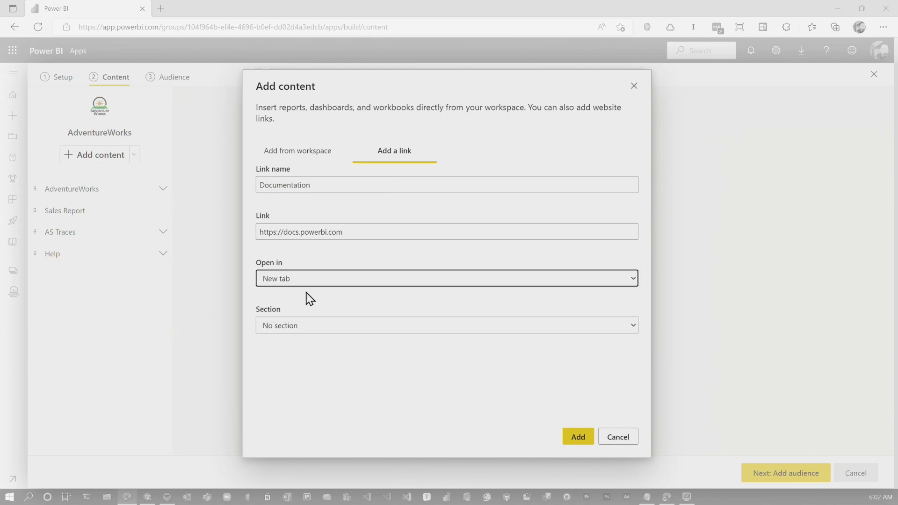
{"action": "left_click", "coordinate": [313, 326]}
{"action": "left_click", "coordinate": [309, 351]}
{"action": "left_click", "coordinate": [578, 438]}
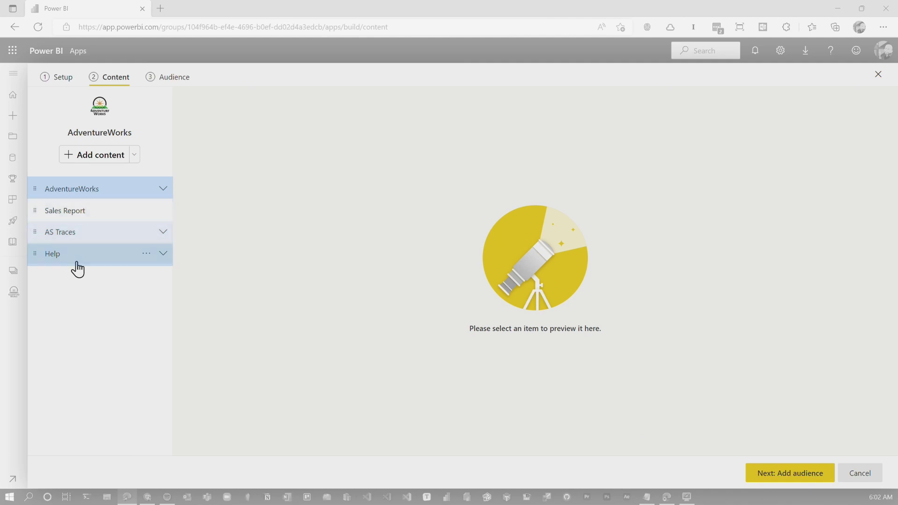
{"action": "left_click", "coordinate": [48, 196]}
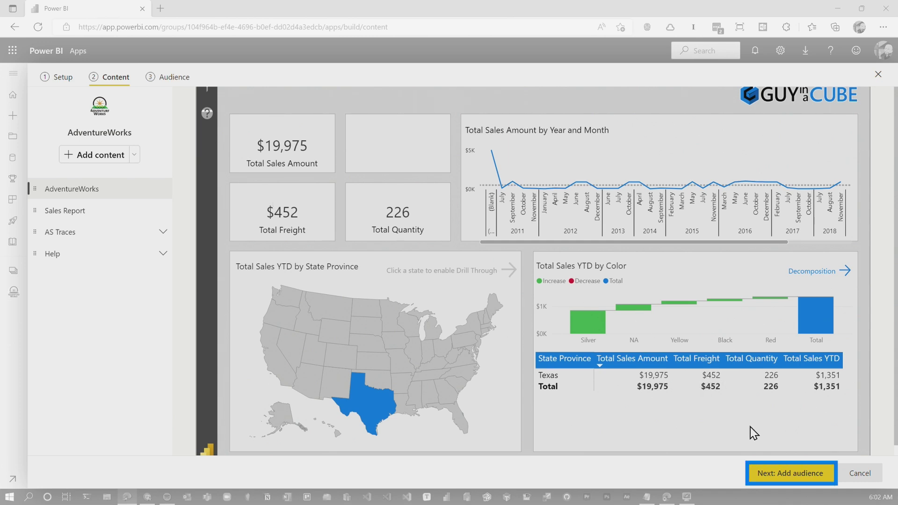
Advance the app wizard to the Audience step and begin adding people
{"action": "left_click", "coordinate": [781, 483]}
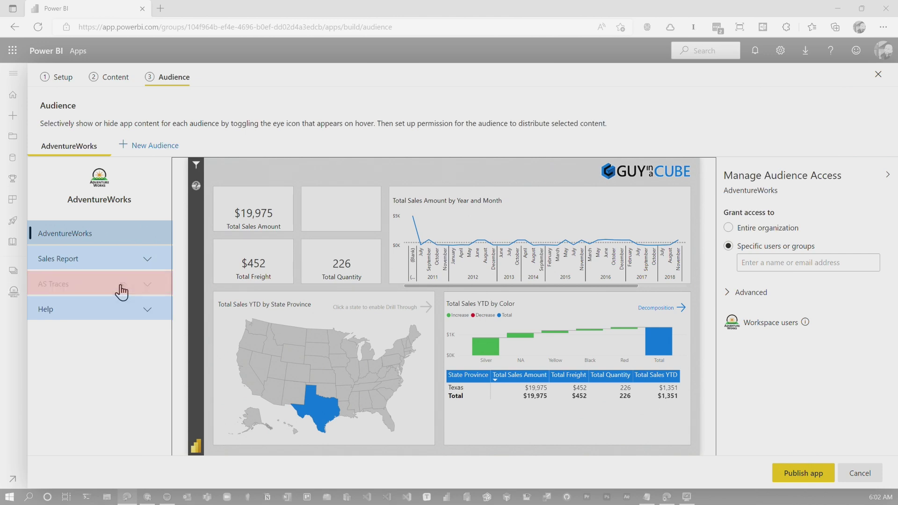
{"action": "left_click", "coordinate": [777, 263]}
{"action": "type", "text": "sales"}
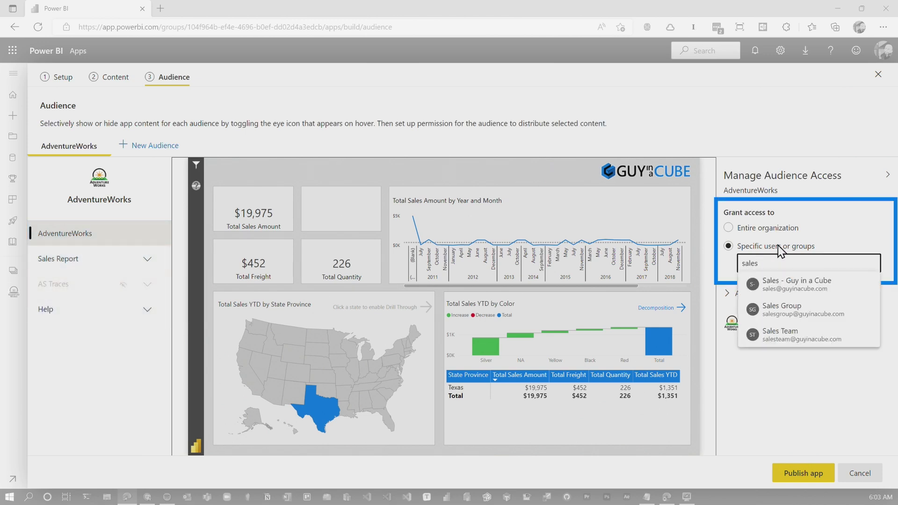
Grant Sales Group access to the AdventureWorks audience
{"action": "left_click", "coordinate": [749, 307]}
{"action": "left_click", "coordinate": [729, 329]}
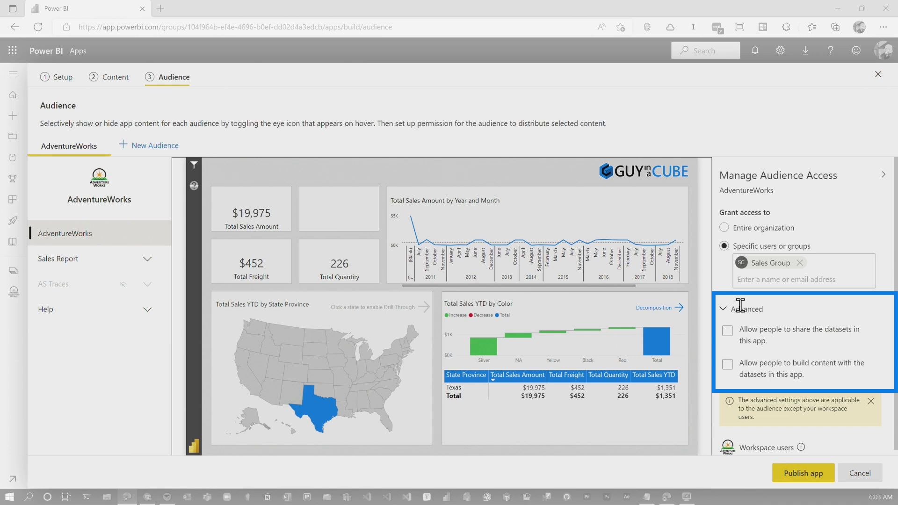
{"action": "left_click", "coordinate": [723, 309]}
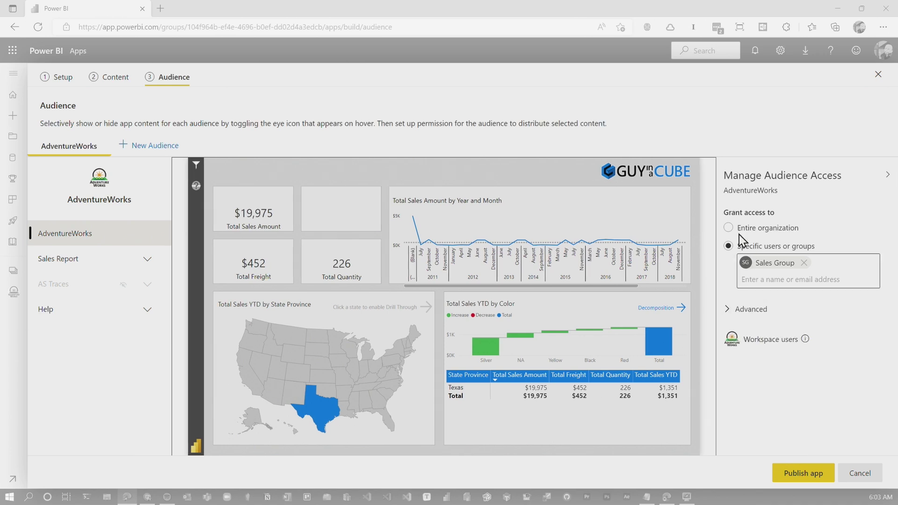
Create a 'Traces' audience and give Central IT access to it
{"action": "left_click", "coordinate": [143, 149]}
{"action": "right_click", "coordinate": [160, 154]}
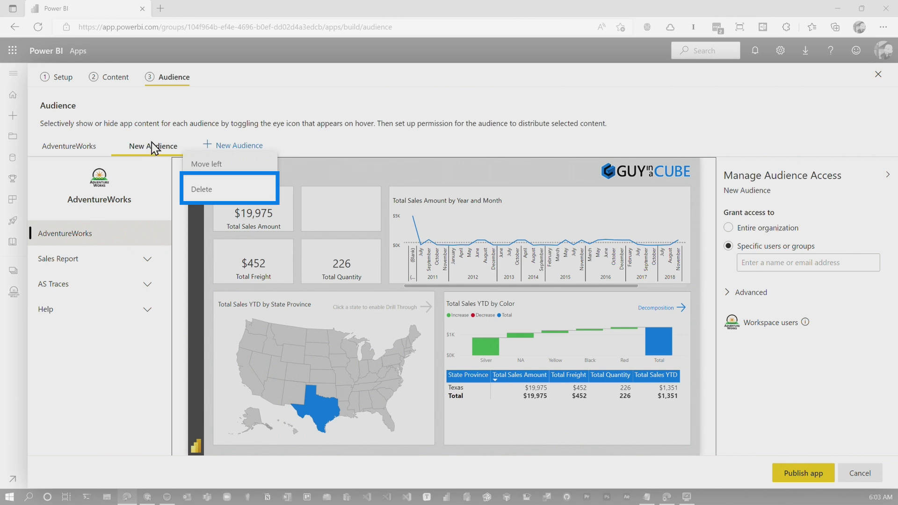
{"action": "left_click", "coordinate": [157, 153]}
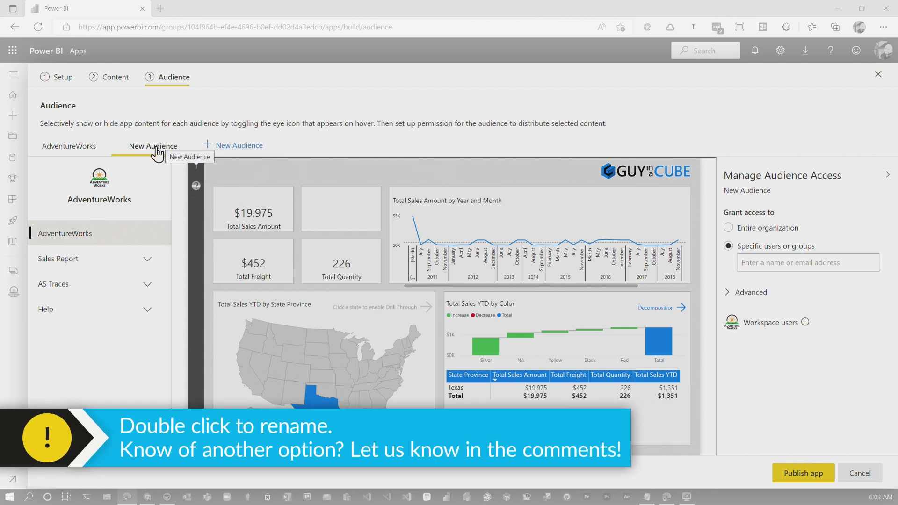
{"action": "double_click", "coordinate": [156, 148]}
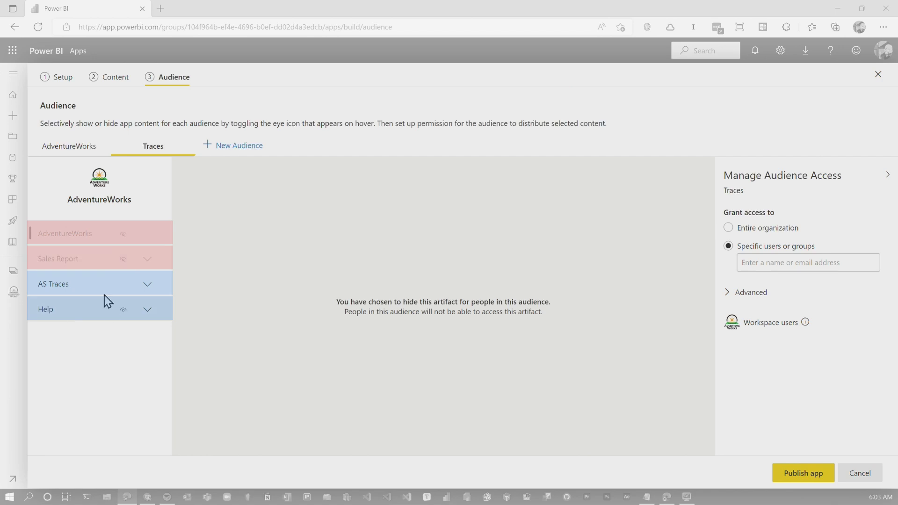
{"action": "left_click", "coordinate": [786, 256]}
{"action": "type", "text": "ce"}
{"action": "left_click", "coordinate": [785, 283]}
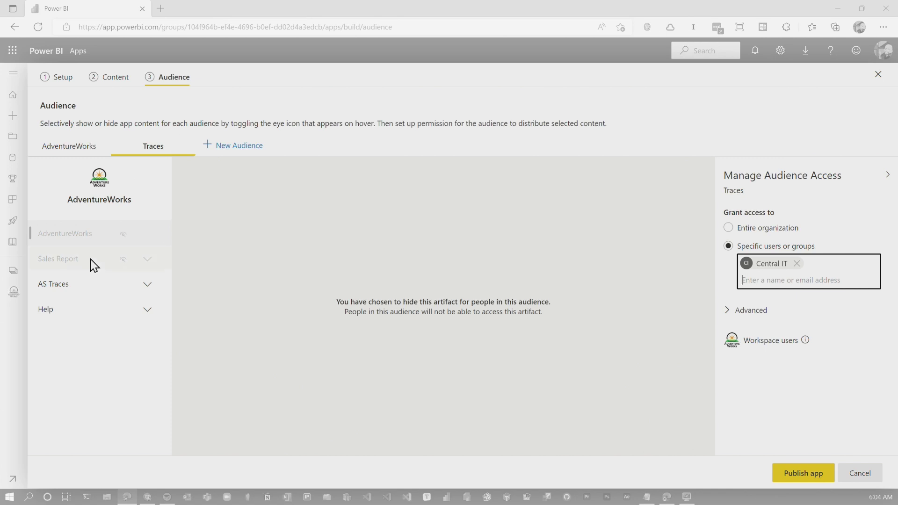
{"action": "left_click", "coordinate": [69, 149]}
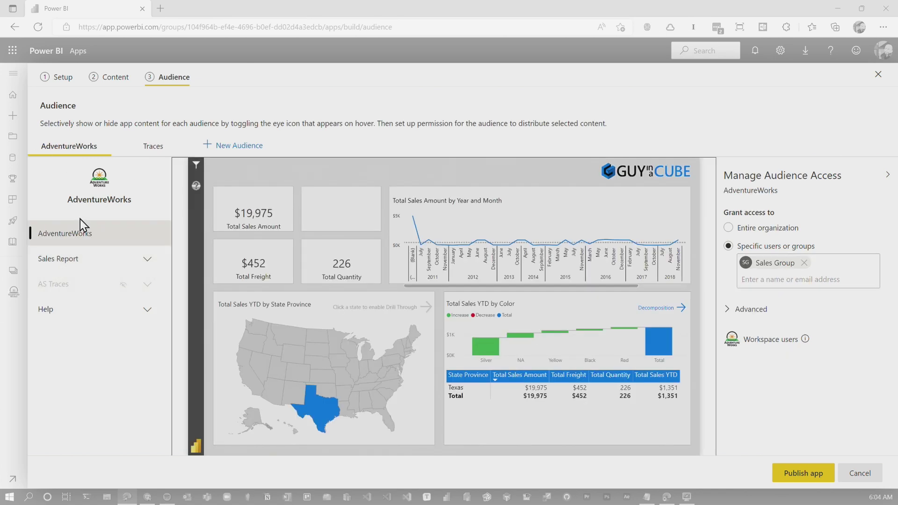
Publish the AdventureWorks app and dismiss the success message
{"action": "left_click", "coordinate": [811, 481]}
{"action": "left_click", "coordinate": [524, 292]}
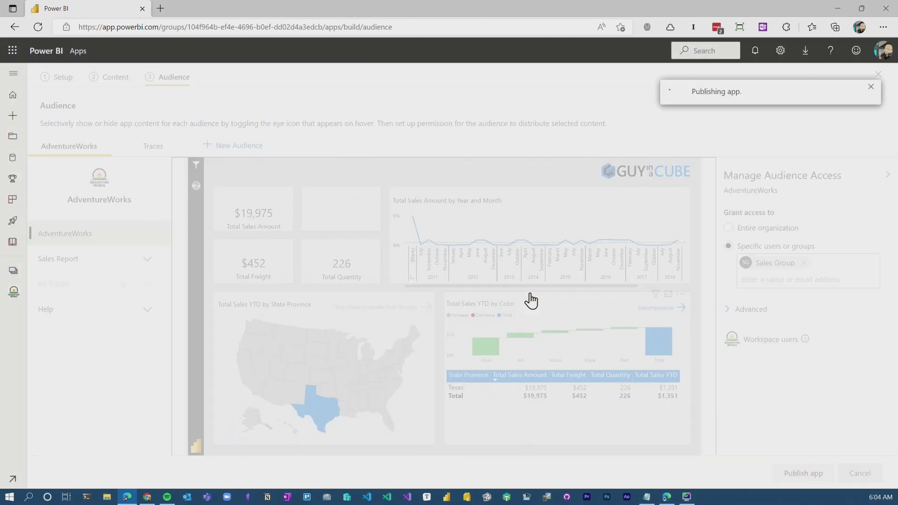
{"action": "left_click", "coordinate": [579, 315]}
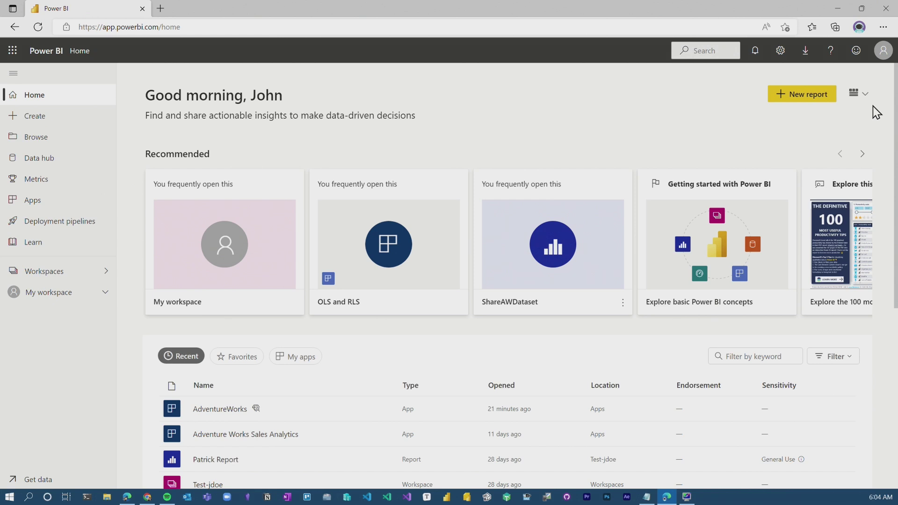
Check the signed-in account, then open AdventureWorks from Apps > Get apps
{"action": "left_click", "coordinate": [885, 56]}
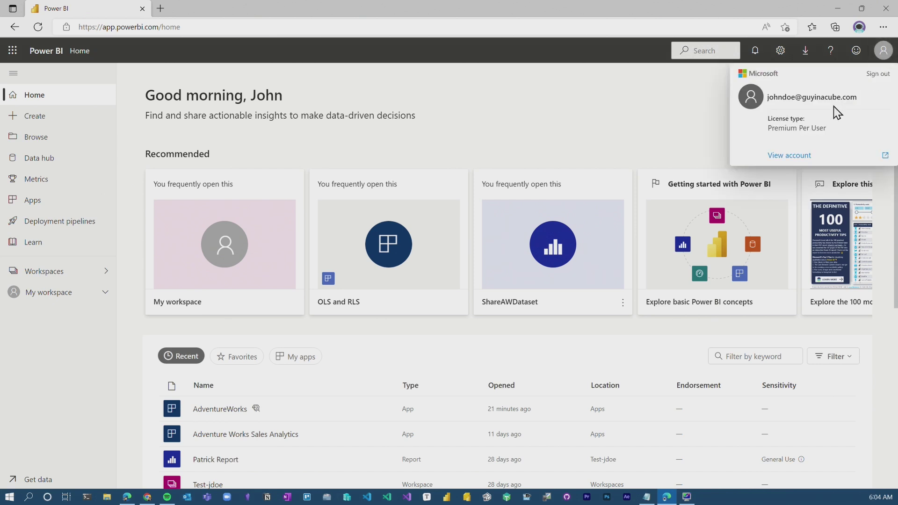
{"action": "left_click", "coordinate": [633, 112]}
{"action": "left_click", "coordinate": [56, 203]}
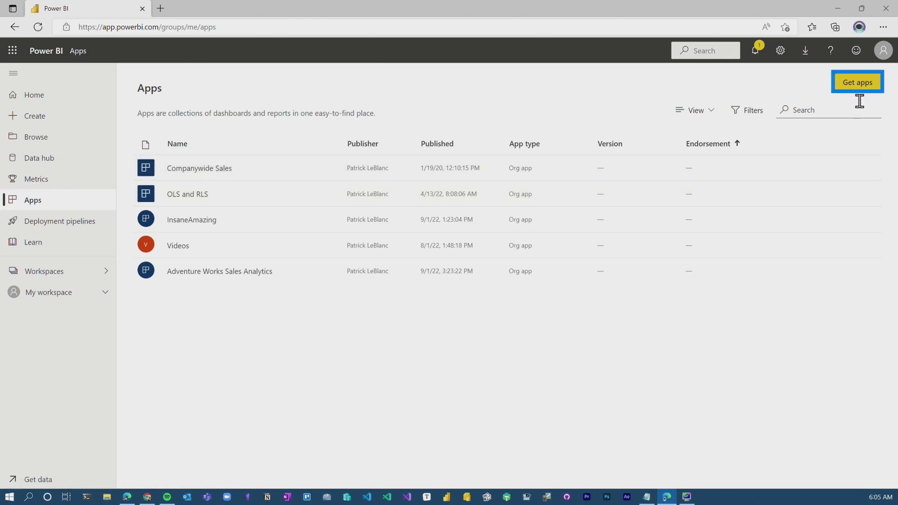
{"action": "left_click", "coordinate": [857, 82]}
{"action": "left_click", "coordinate": [219, 181]}
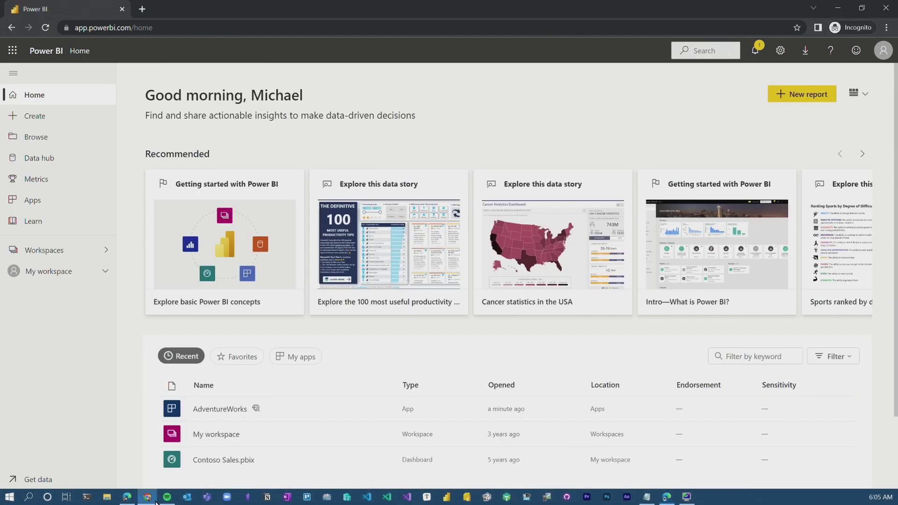
As the second user, open the AdventureWorks app from Apps > Get apps
{"action": "left_click", "coordinate": [34, 200]}
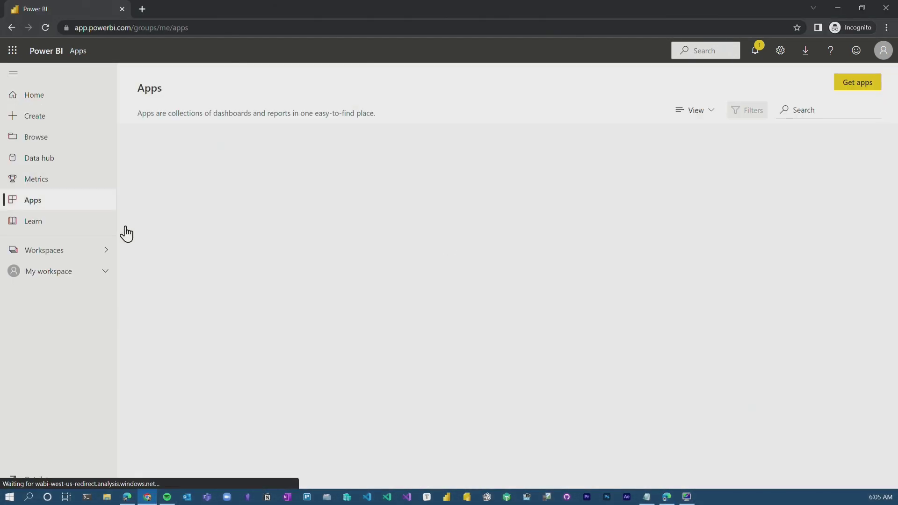
{"action": "left_click", "coordinate": [869, 89]}
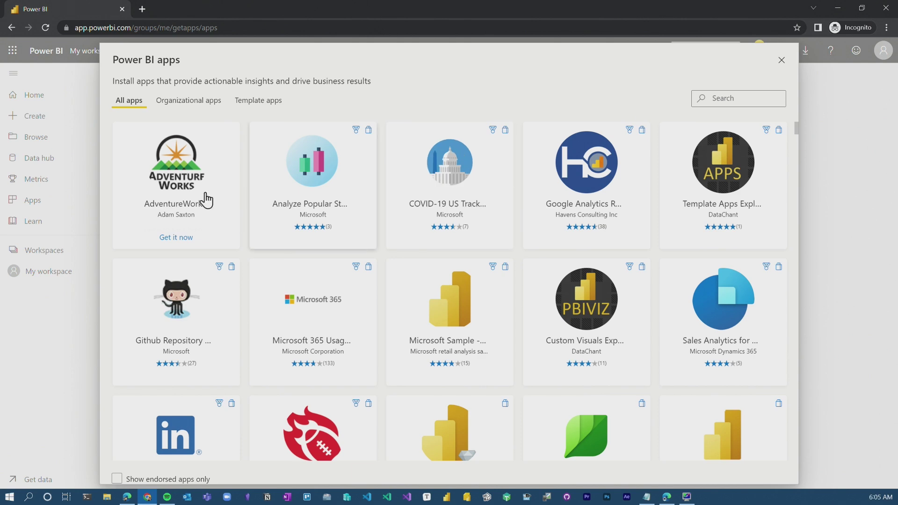
{"action": "left_click", "coordinate": [201, 178]}
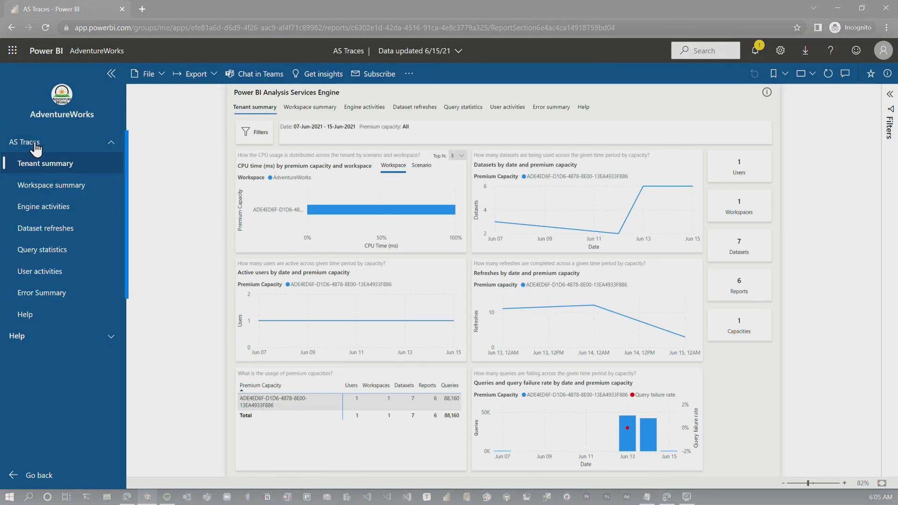